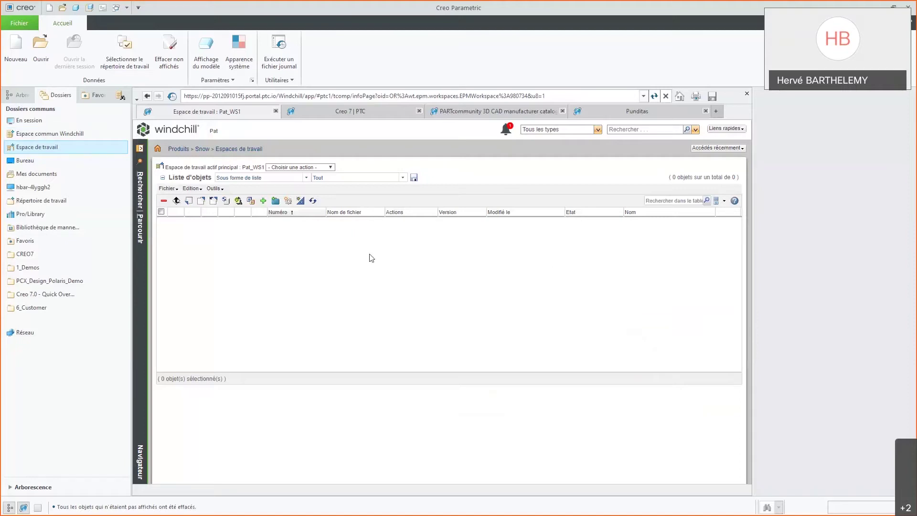
Step: Open the part montage.prt, orient the model for a closer look and expand its list of bodies
click(77, 8)
double_click(342, 176)
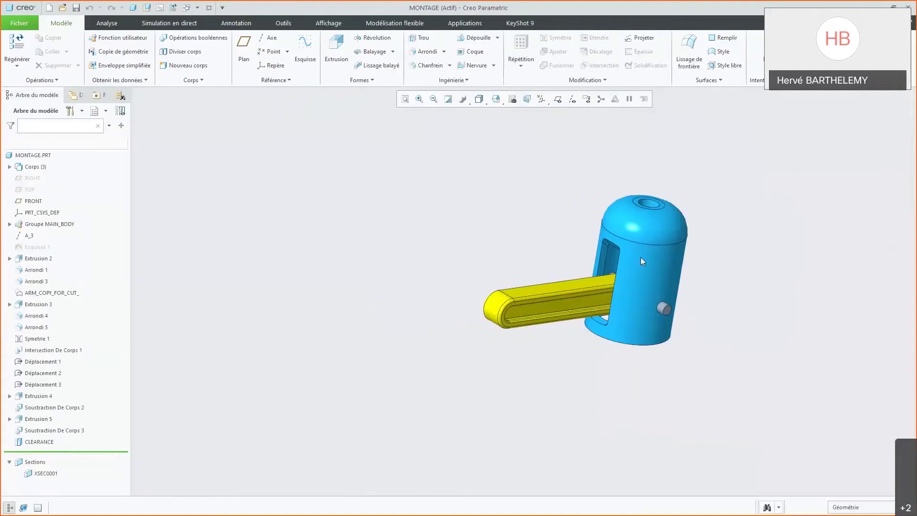
scroll(700, 263, down, 2)
scroll(701, 263, down, 3)
mouse_move(632, 271)
middle_down()
mouse_move(601, 256)
mouse_move(643, 275)
mouse_move(603, 273)
middle_up()
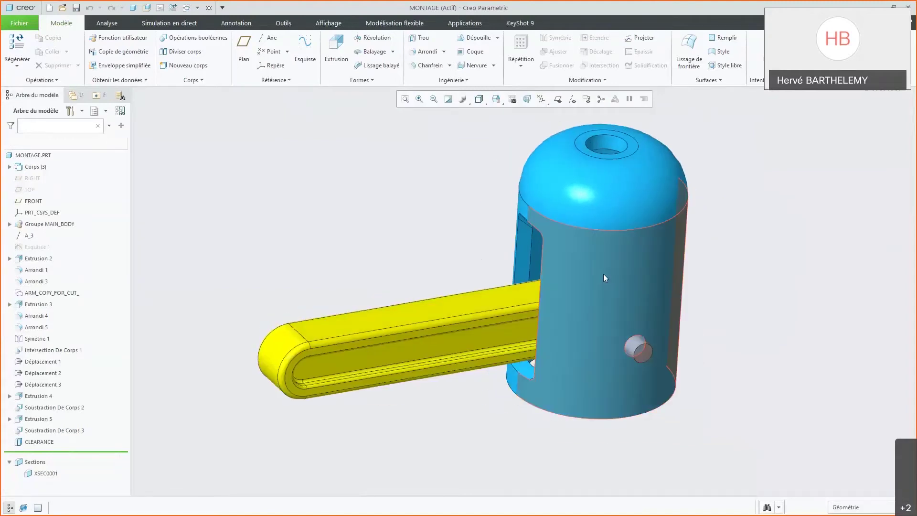
click(9, 167)
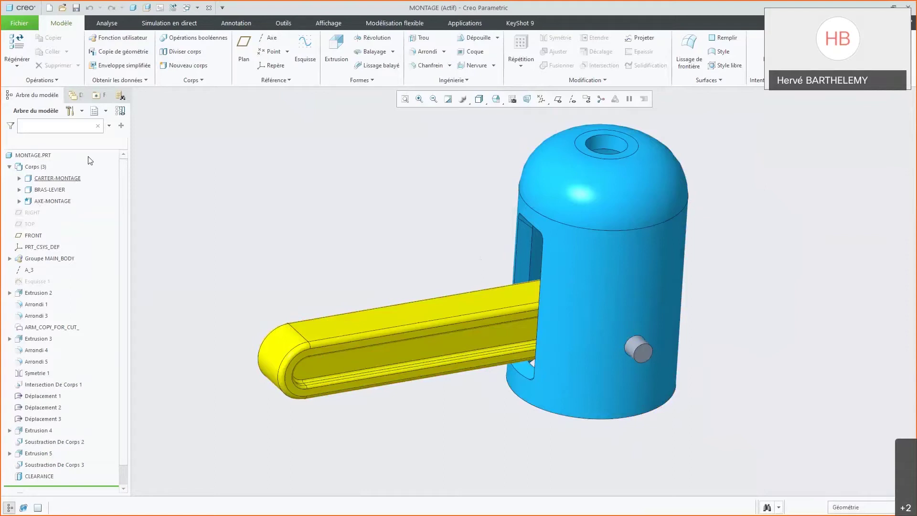
Step: Start changing the part's material from the model properties and browse to Standard-Materials_Granta-Design, Non-ferrous_metals
click(22, 24)
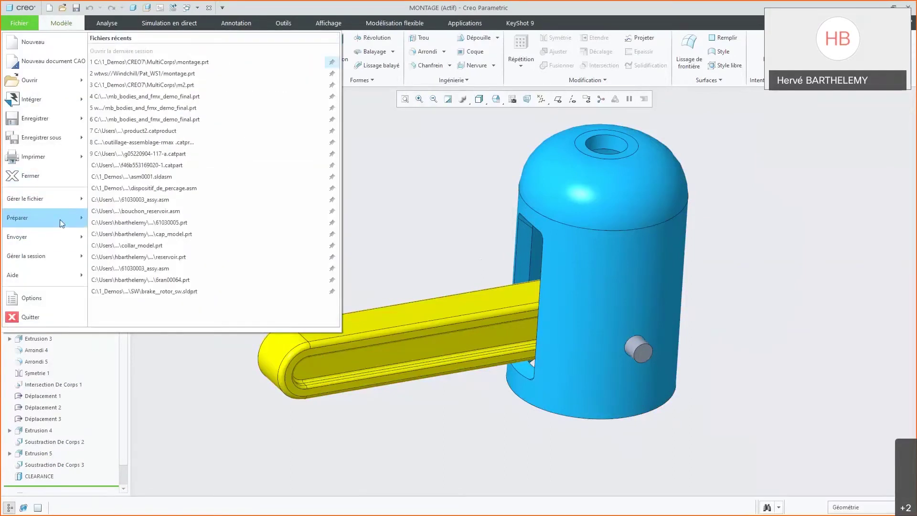
mouse_move(62, 224)
click(222, 63)
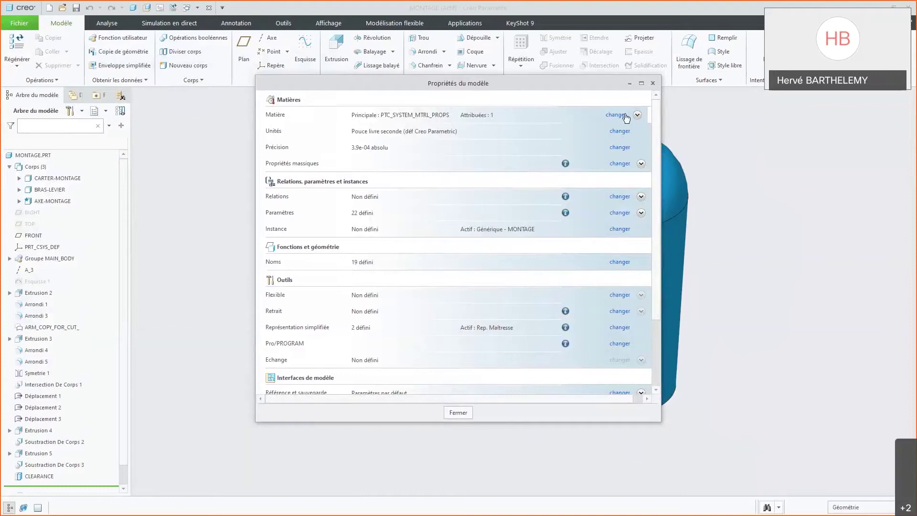
click(626, 116)
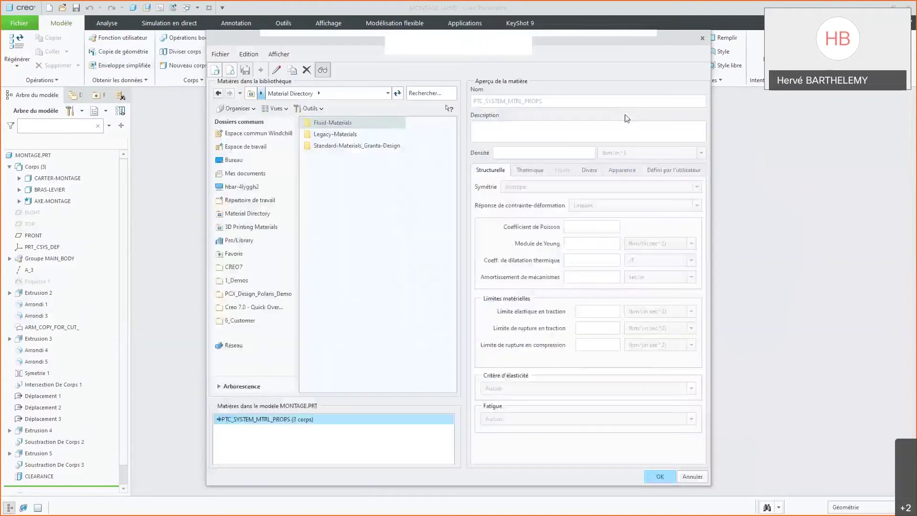
double_click(343, 146)
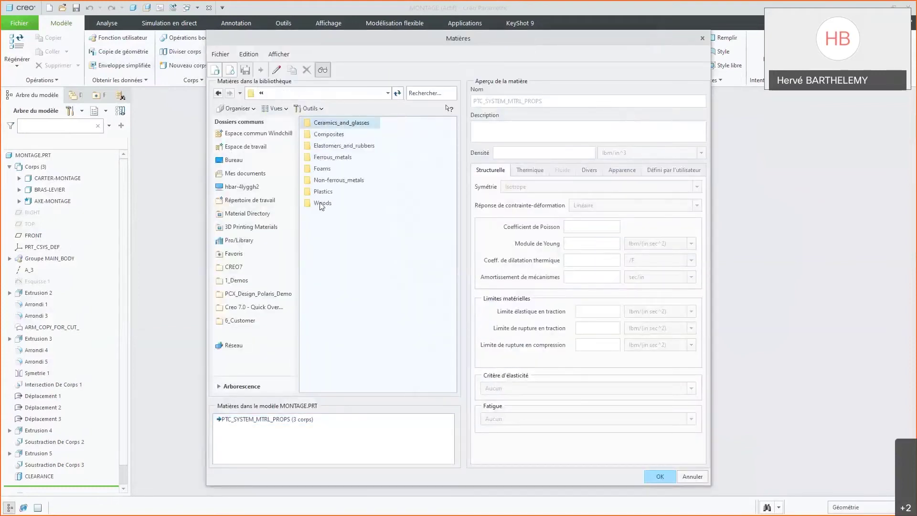
double_click(334, 181)
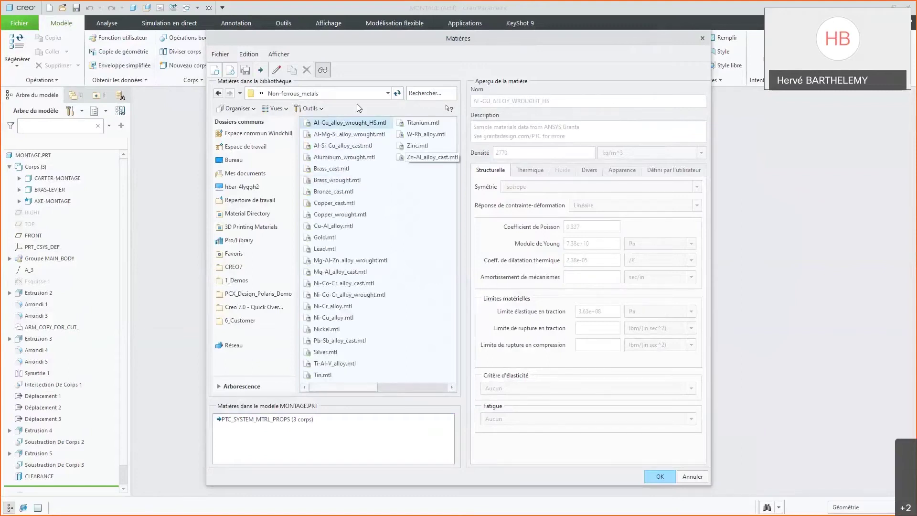
Step: Assign Brass_cast.mtl as the part's master material, then close the model properties
click(262, 94)
click(252, 94)
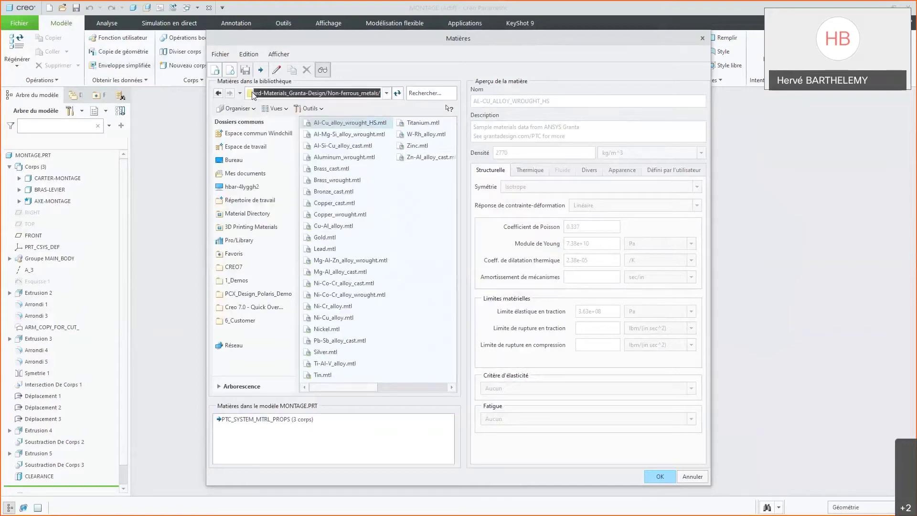
click(379, 252)
click(348, 192)
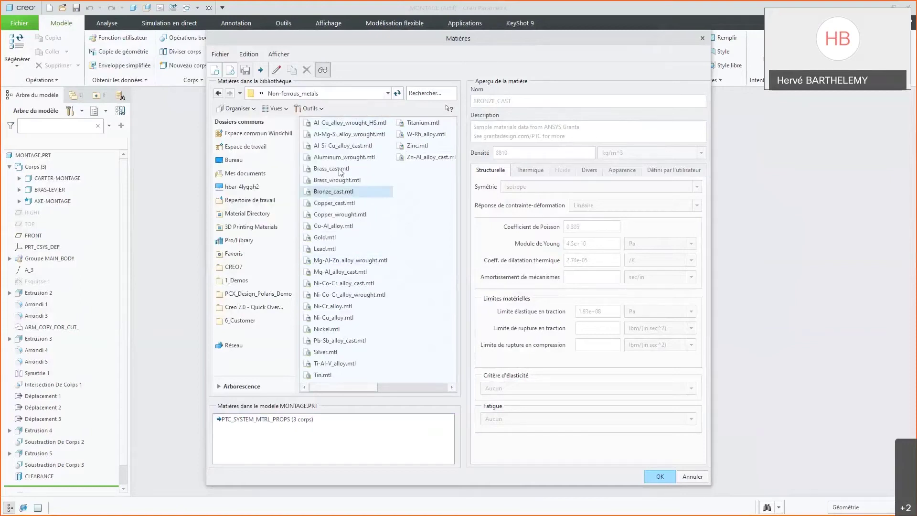
click(341, 170)
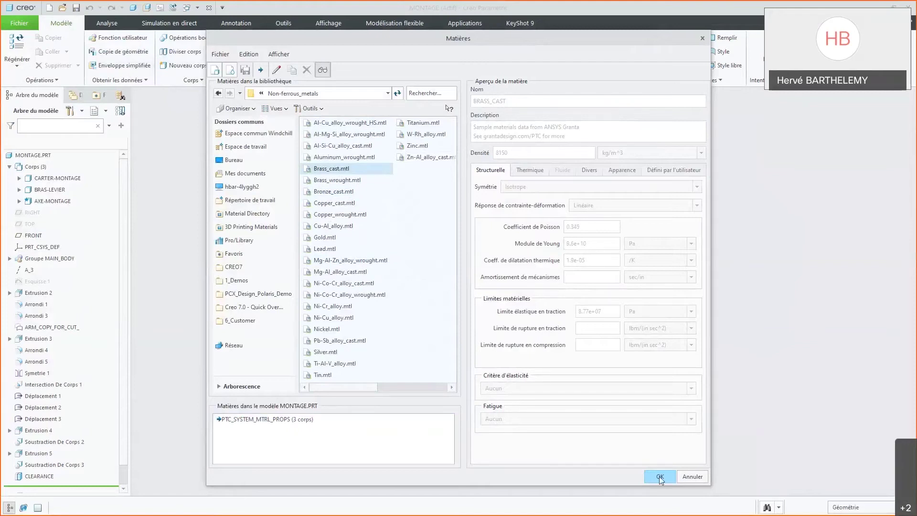
double_click(351, 168)
click(659, 476)
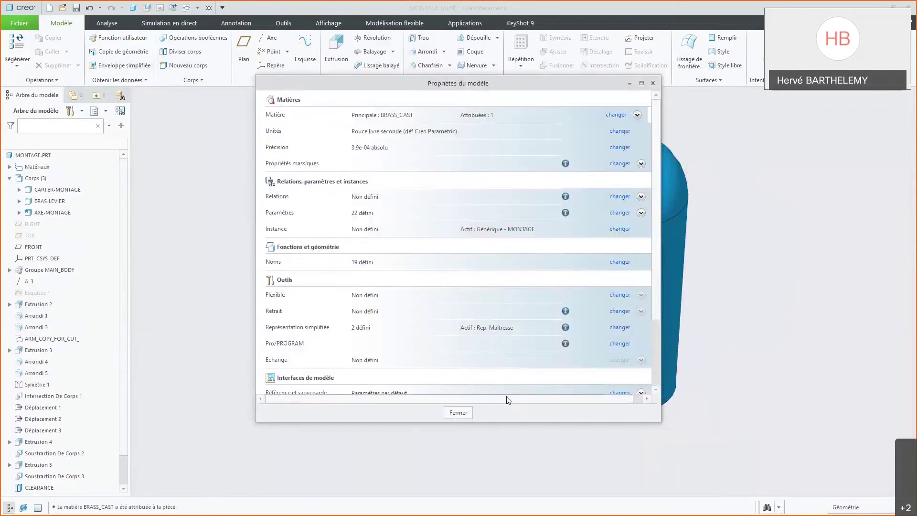
click(462, 413)
Step: Add nylon.mtl and pvc.mtl from Legacy-Materials to the part's materials
click(10, 167)
right_click(31, 169)
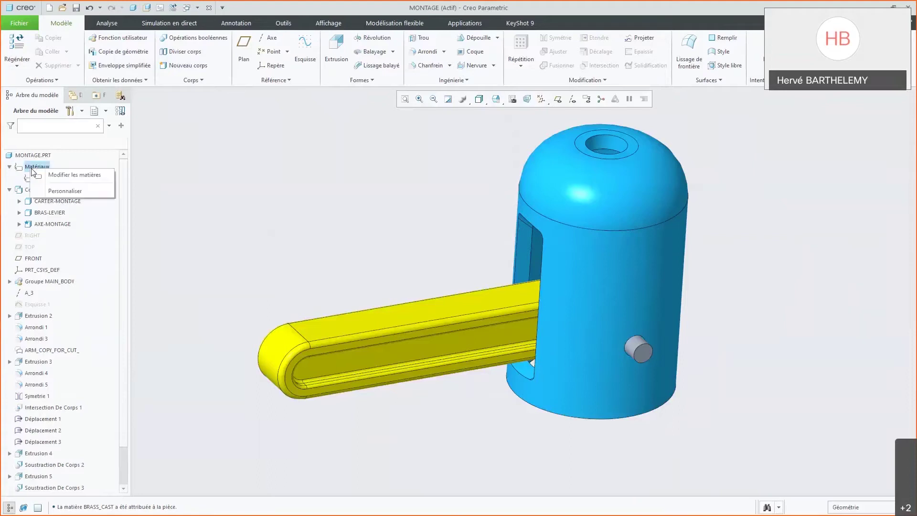
click(71, 175)
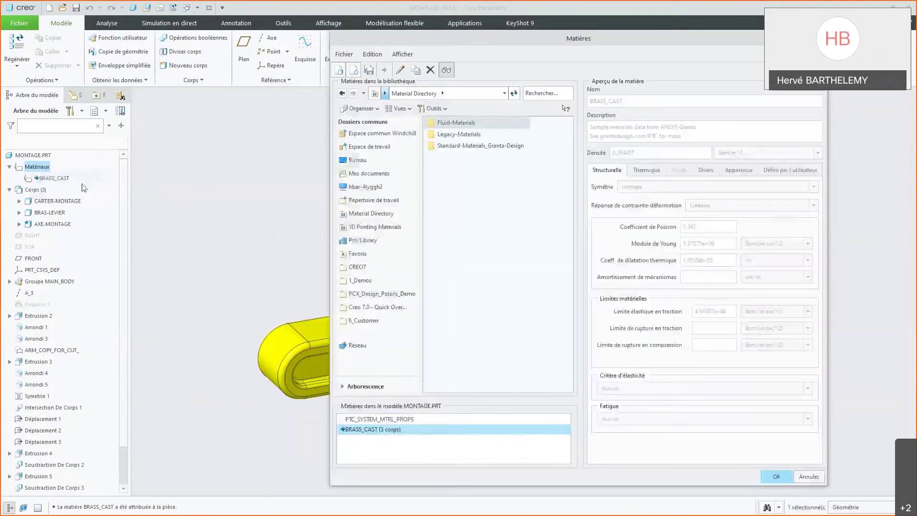
double_click(465, 134)
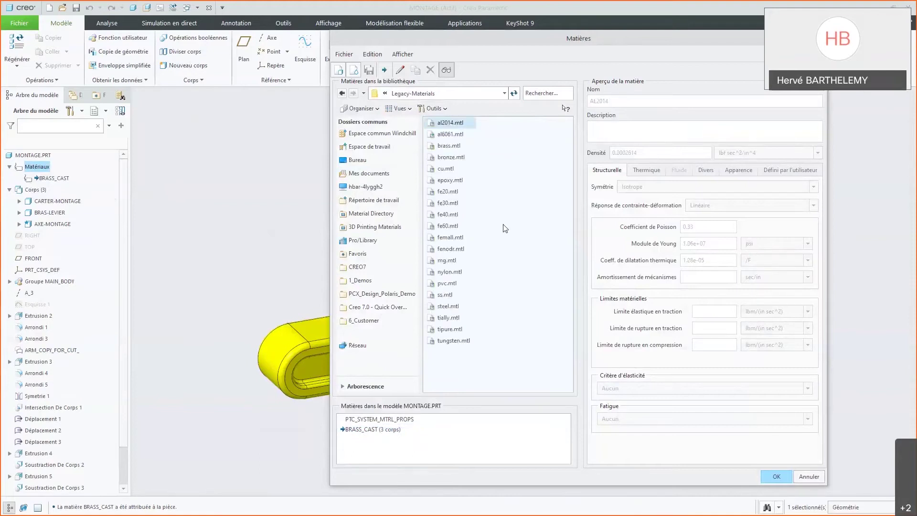
click(451, 285)
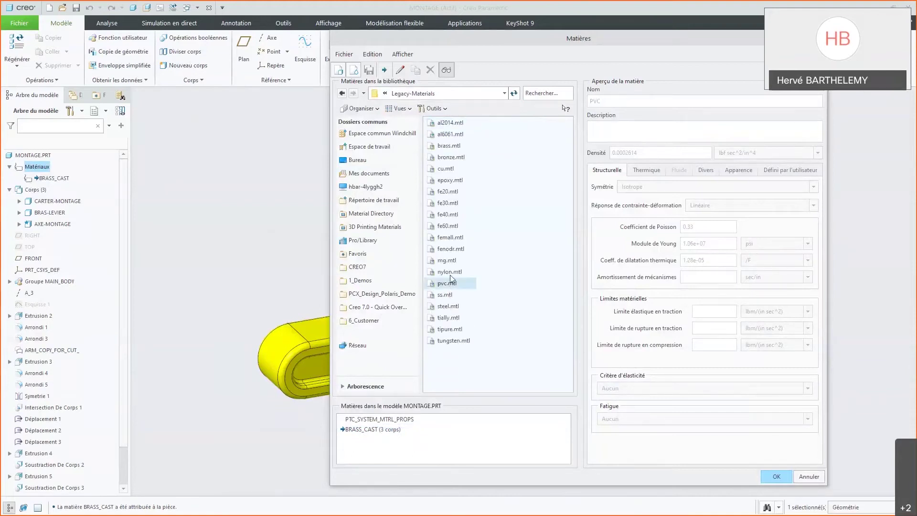
double_click(451, 275)
double_click(449, 284)
click(775, 477)
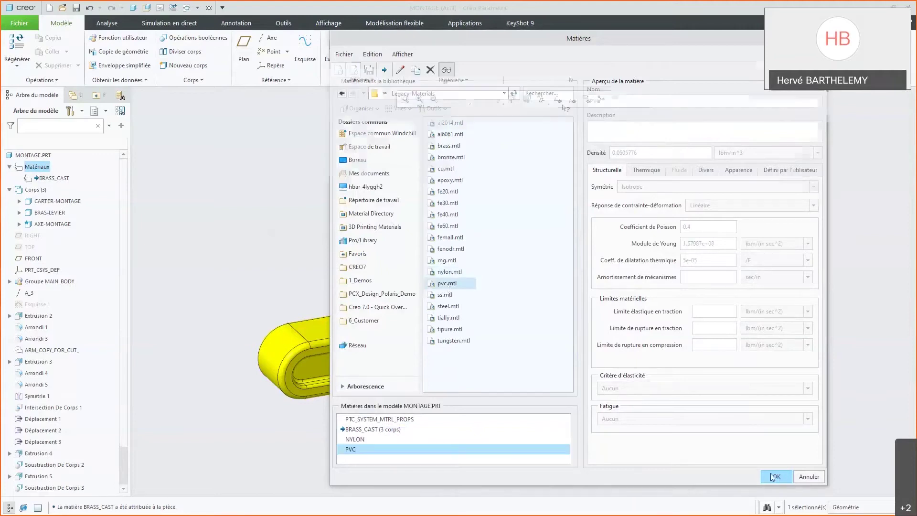
Step: Reveal the model tree's material columns, then assign NYLON to the BRAS-LEVIER body and PVC to the AXE-MONTAGE body
click(121, 112)
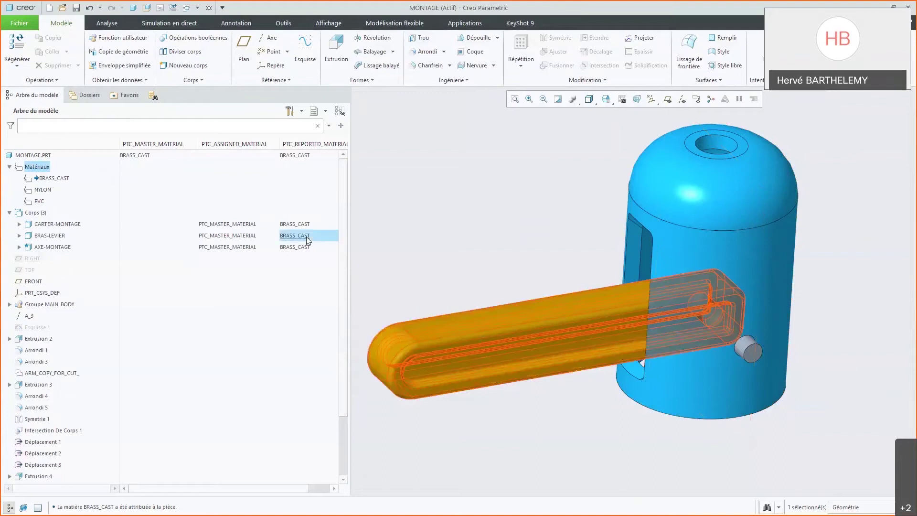
click(262, 236)
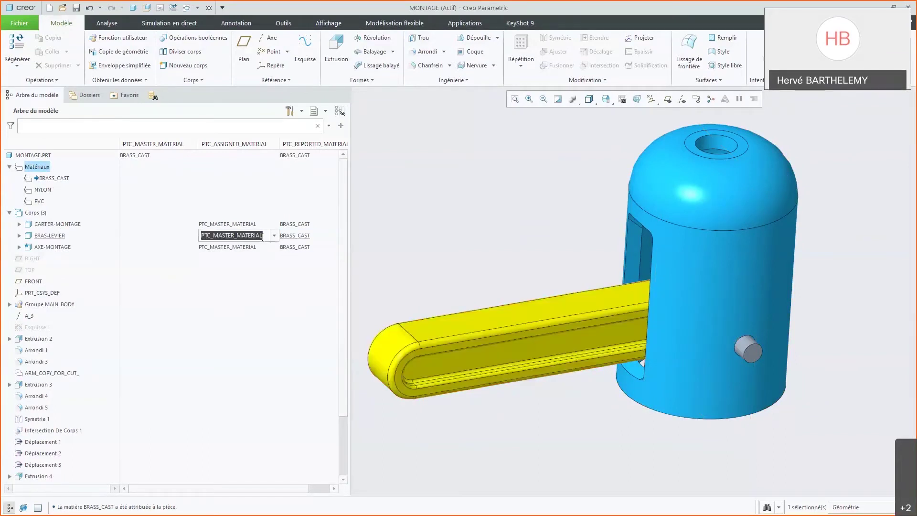
click(274, 236)
click(224, 278)
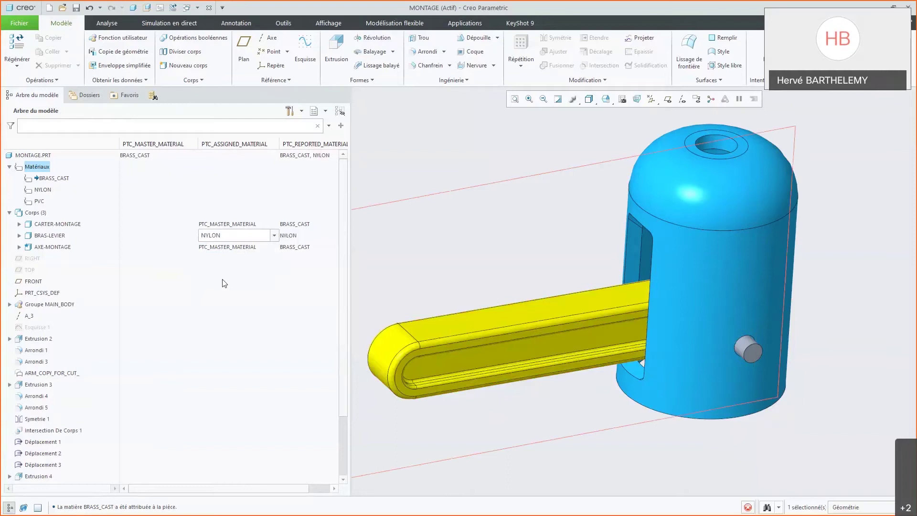
click(256, 248)
click(274, 247)
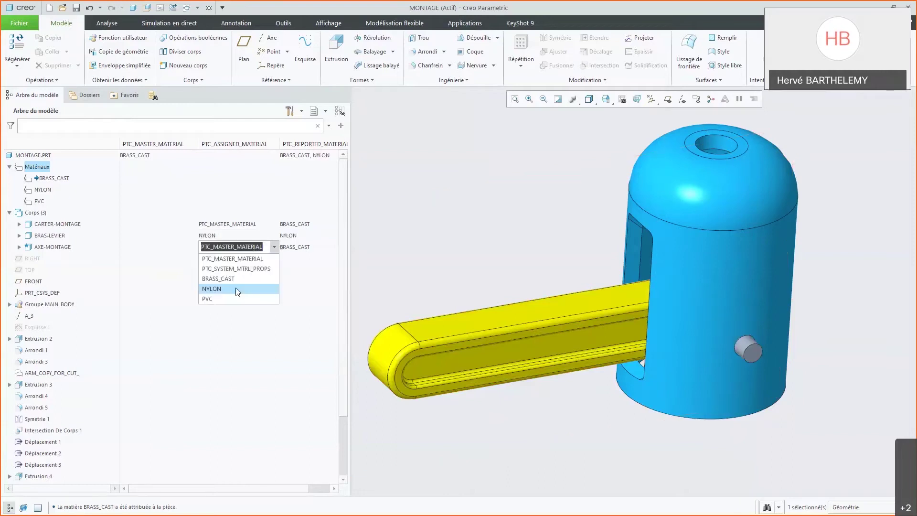
click(241, 300)
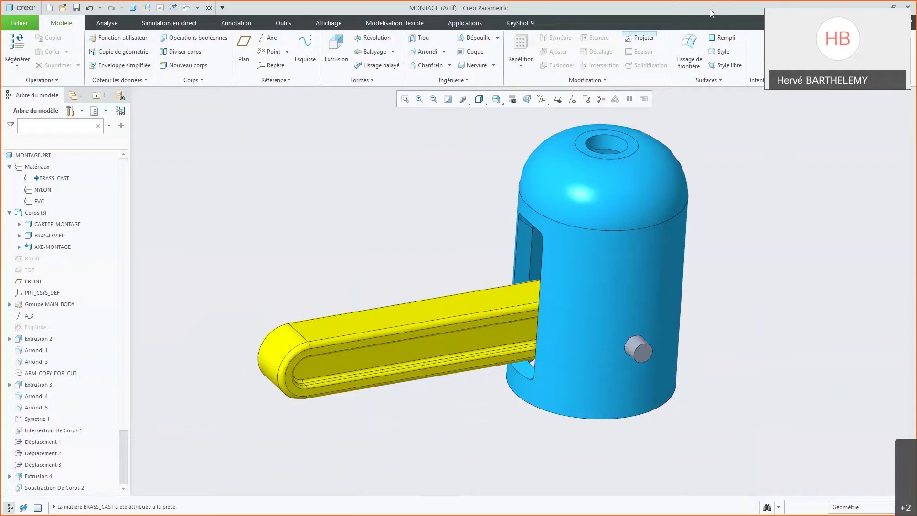
Step: Display the designated objects of MONTAGE and choose Corps as the element type, without picking another body
click(274, 24)
click(360, 82)
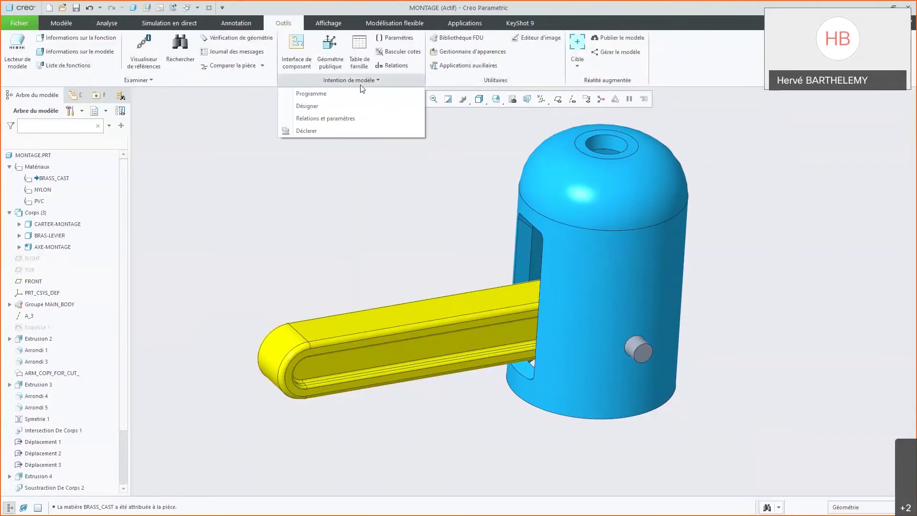
click(336, 107)
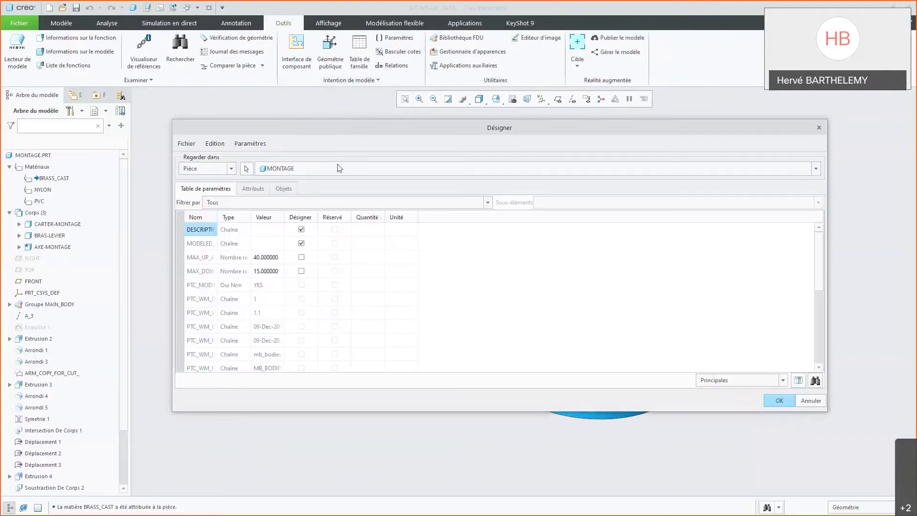
click(284, 188)
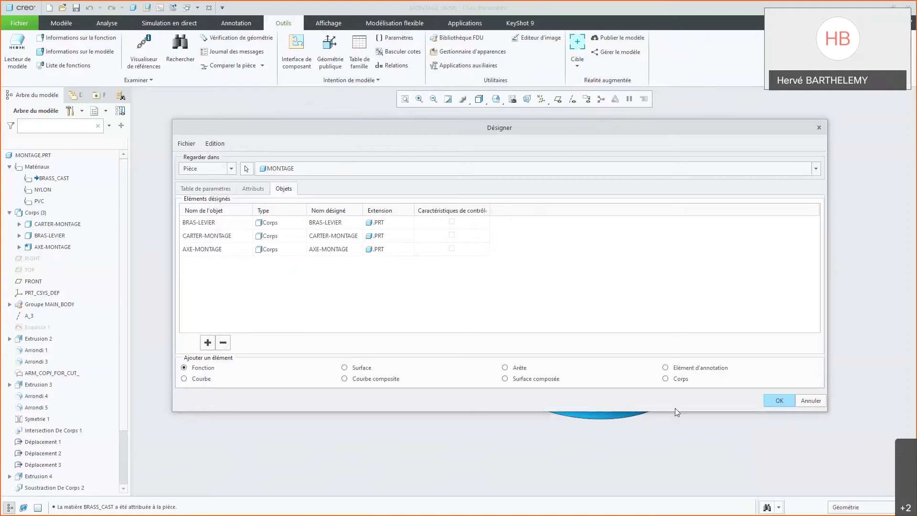
click(682, 380)
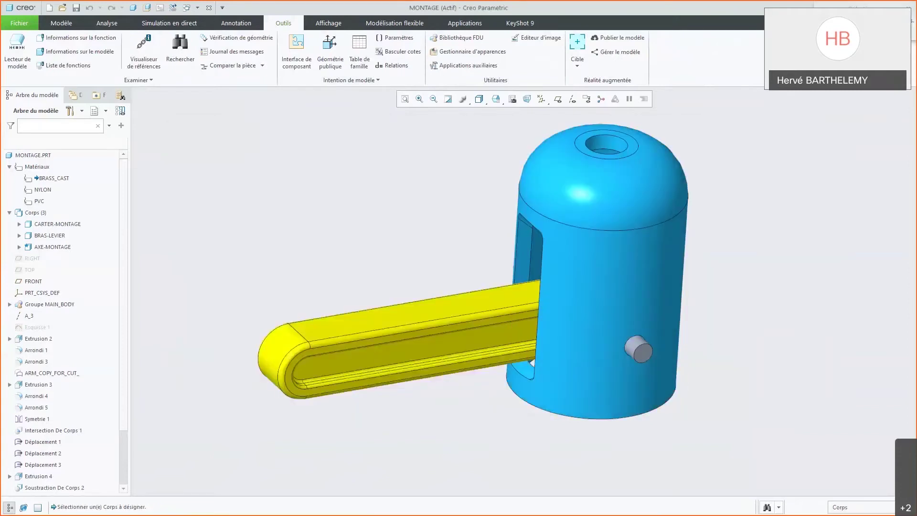
click(879, 33)
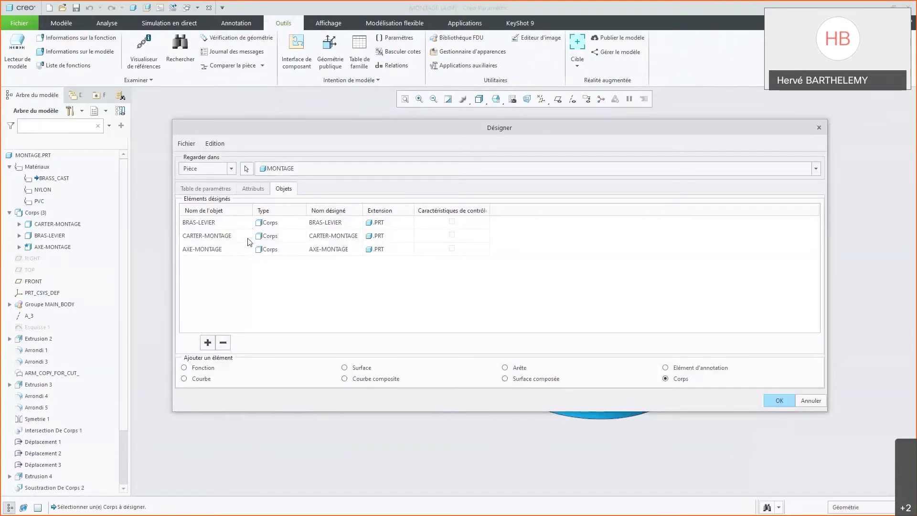
Step: Examine the designated names of the three bodies and the extension options for BRAS-LEVIER, then close the Designate dialog
double_click(347, 222)
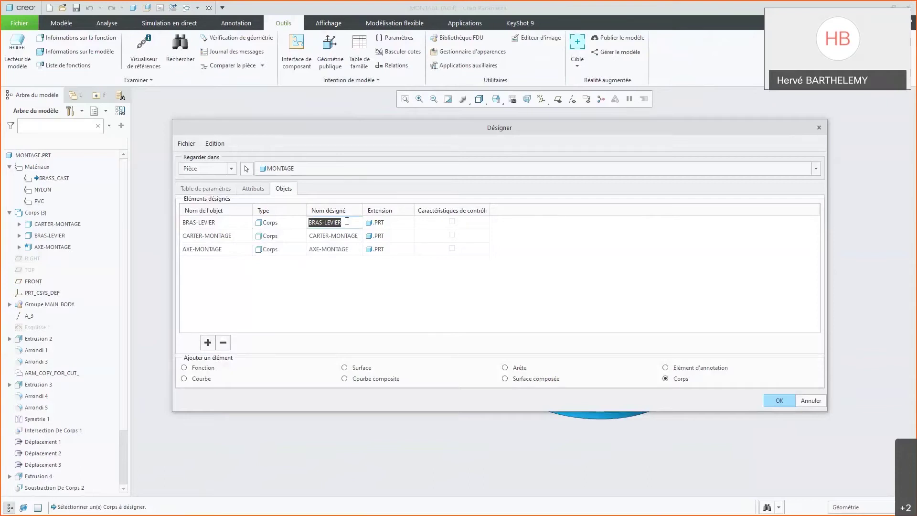
double_click(347, 236)
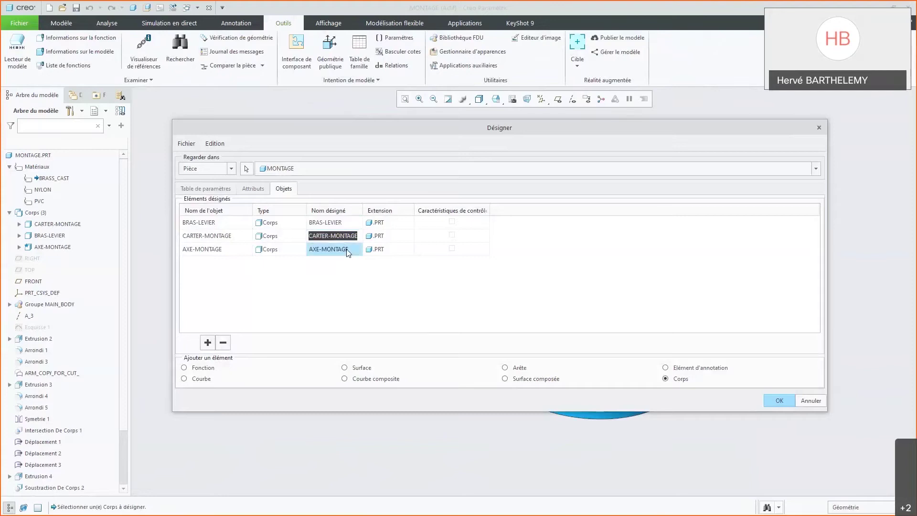
click(348, 251)
click(400, 222)
click(409, 222)
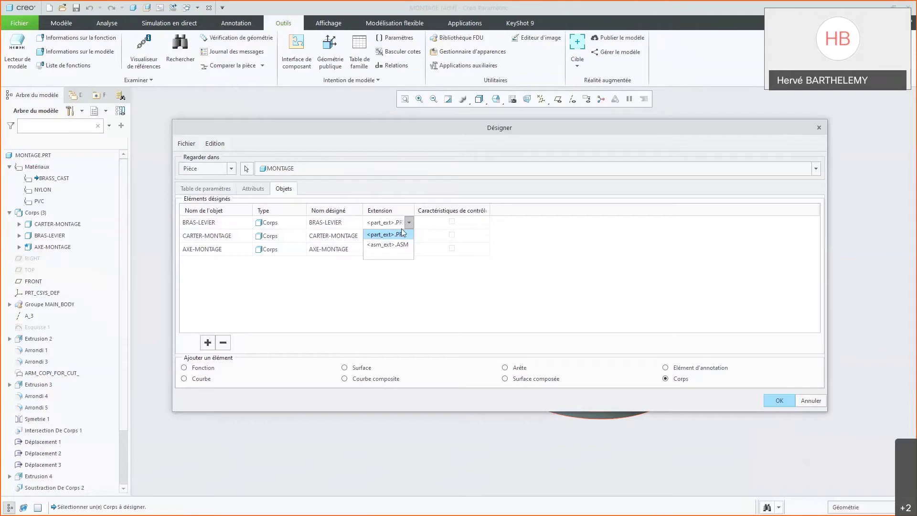
click(535, 252)
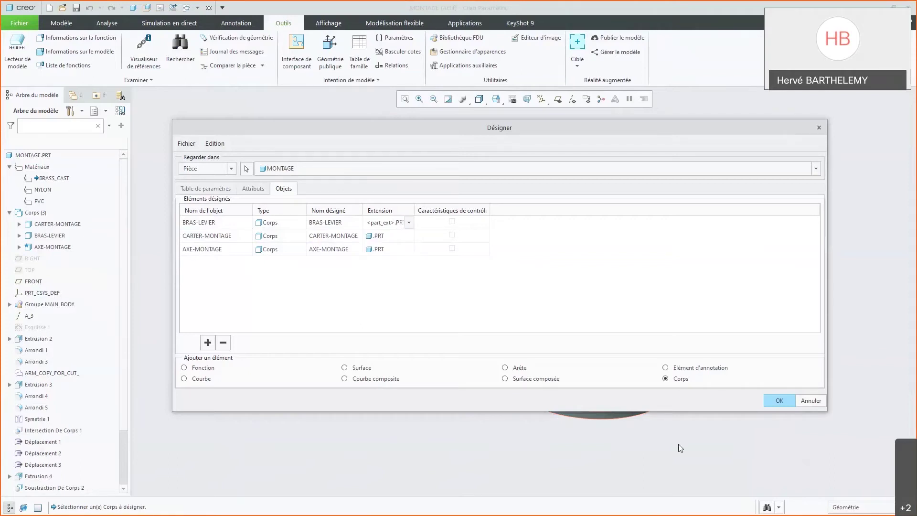
click(778, 402)
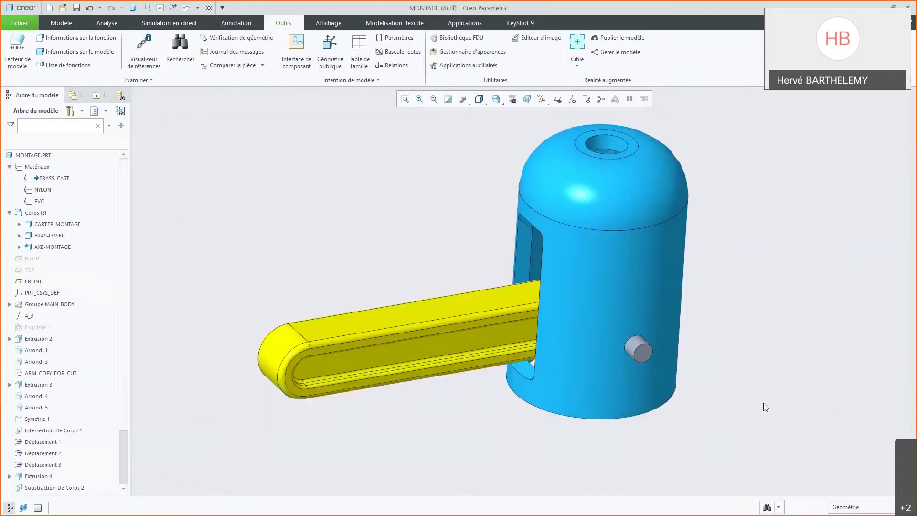
Step: Run a custom check-in of MONTAGE to Windchill for the Modèles object type, keeping automatic association of parts to CAD documents
click(19, 23)
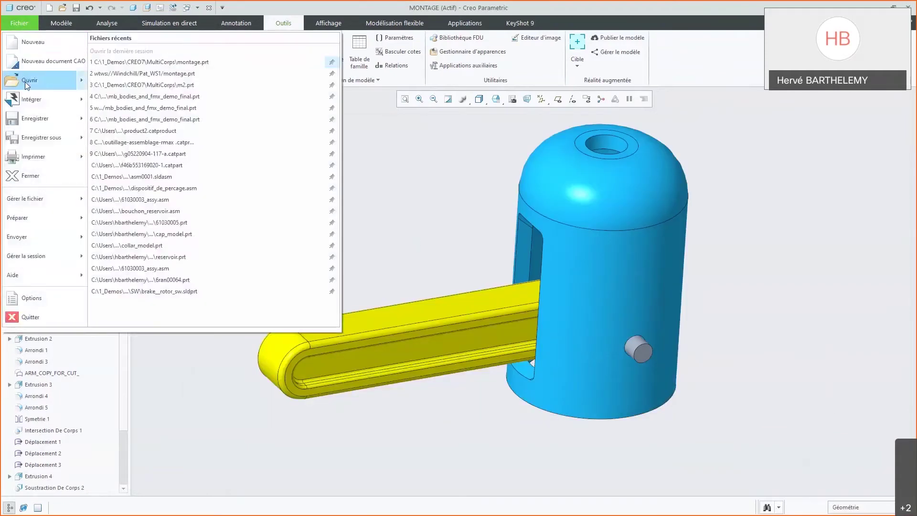
mouse_move(30, 101)
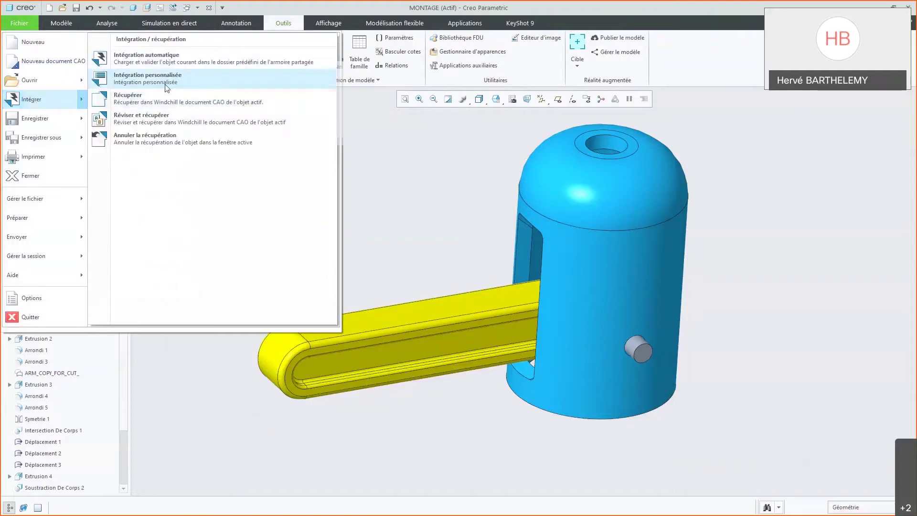
click(167, 80)
click(418, 240)
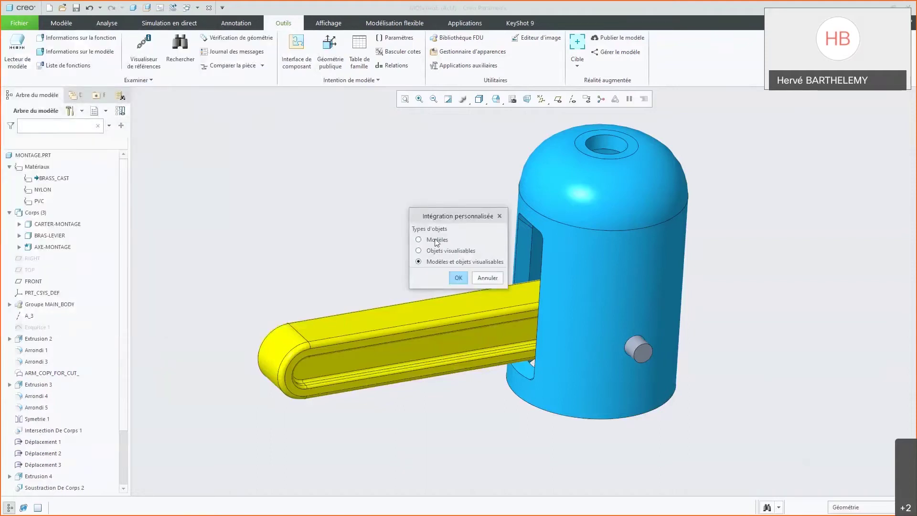
click(458, 278)
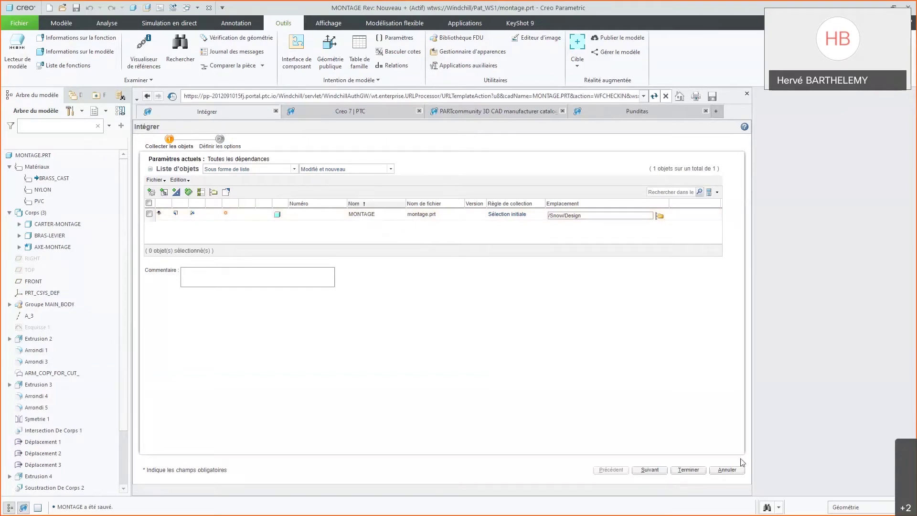
click(630, 471)
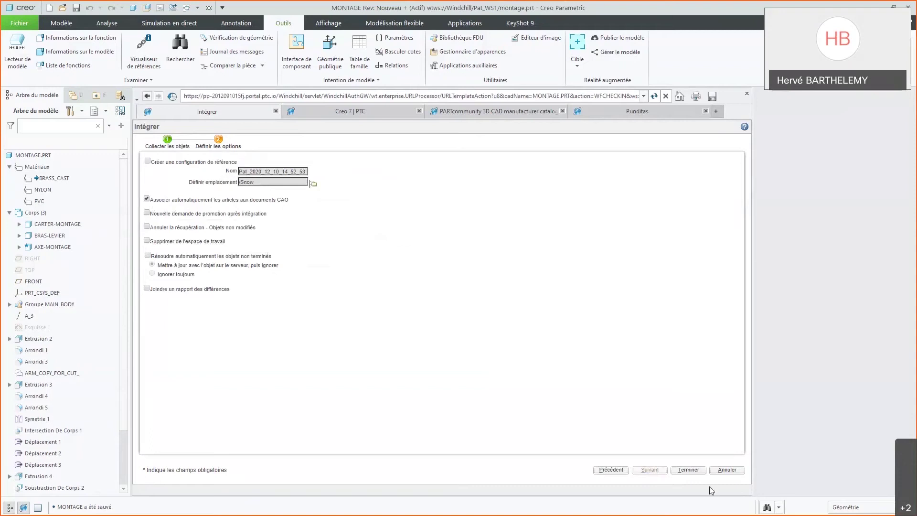
click(689, 469)
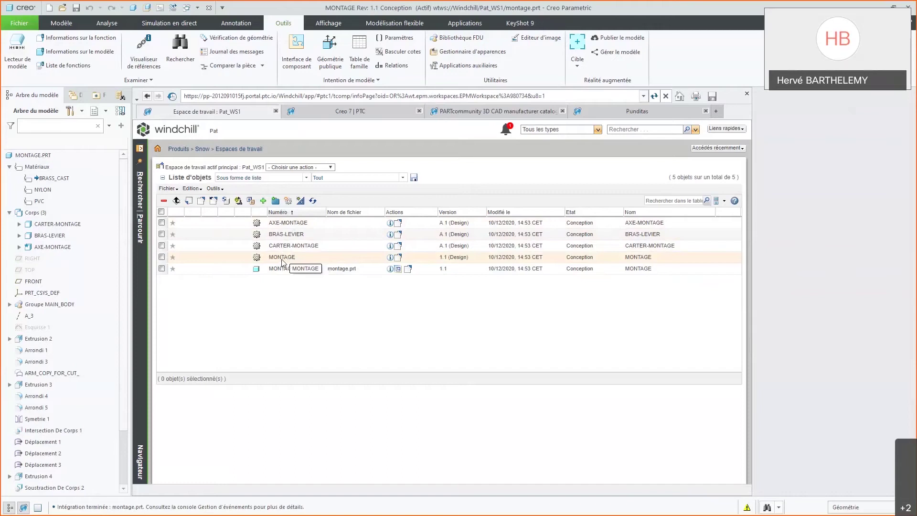
Step: Open the MONTAGE part's information page from the workspace and examine its structure and the attributes of AXE-MONTAGE
click(390, 262)
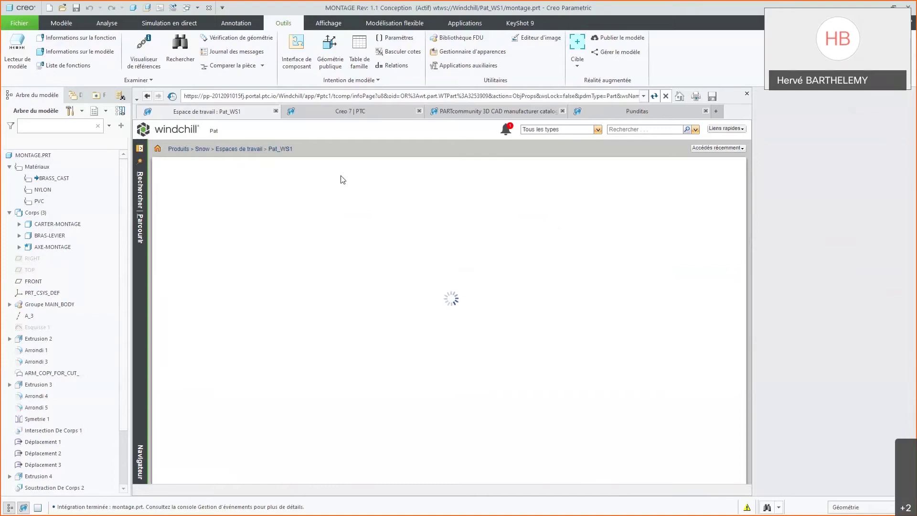
click(211, 181)
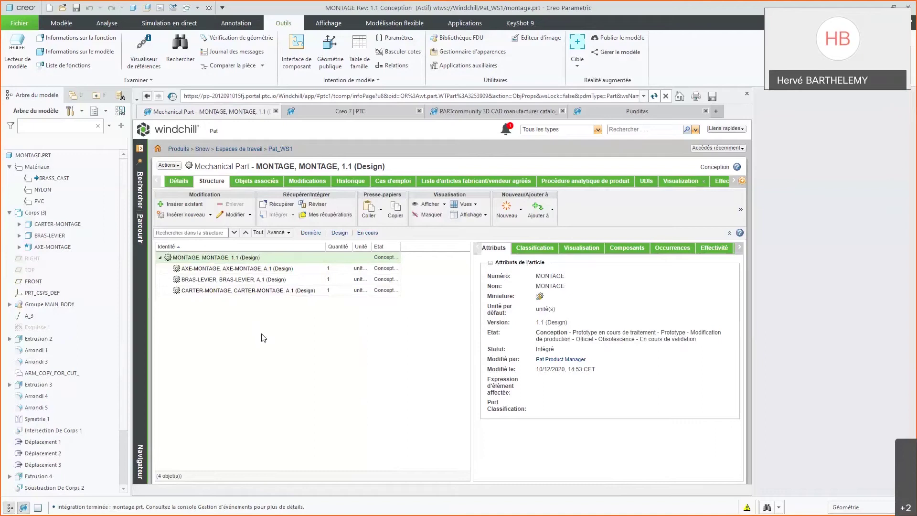
click(253, 271)
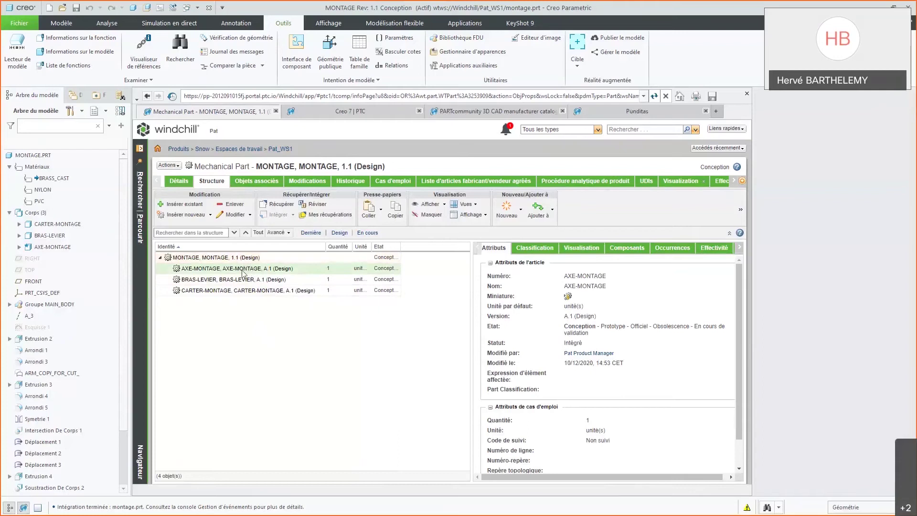
Step: Open the BRAS-LEVIER article's page and examine the CAD/dynamic documents among its associated objects
click(206, 282)
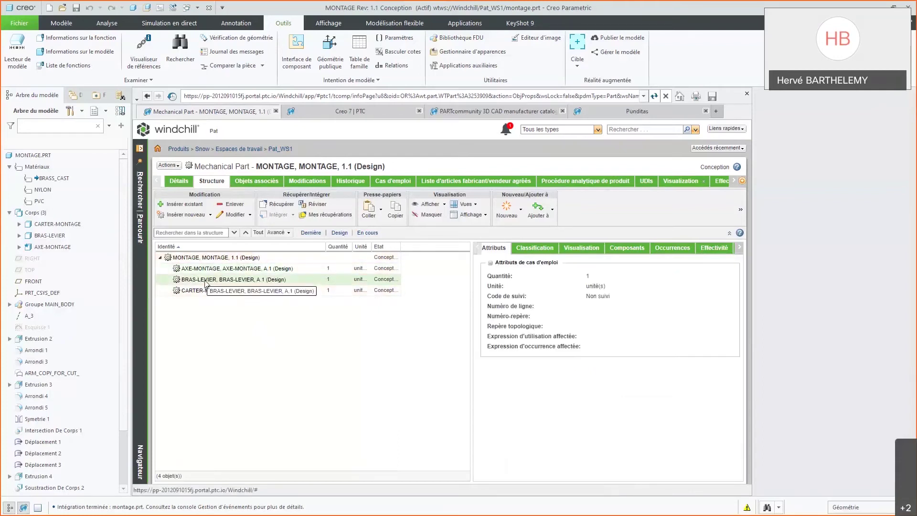
right_click(205, 282)
click(255, 206)
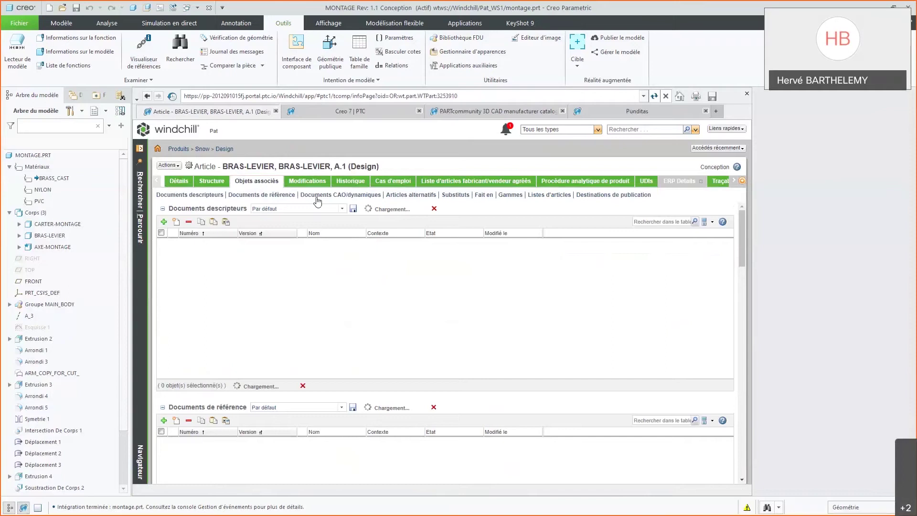
click(317, 196)
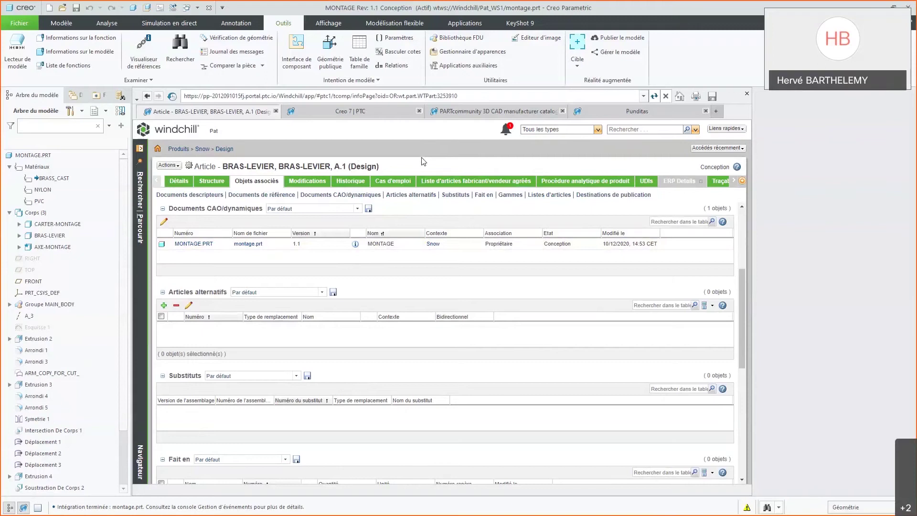
Step: Switch to the running PowerPoint slide show and advance from the Creo 7.0 multibody slide to the Creo Ansys module slide
mouse_move(105, 506)
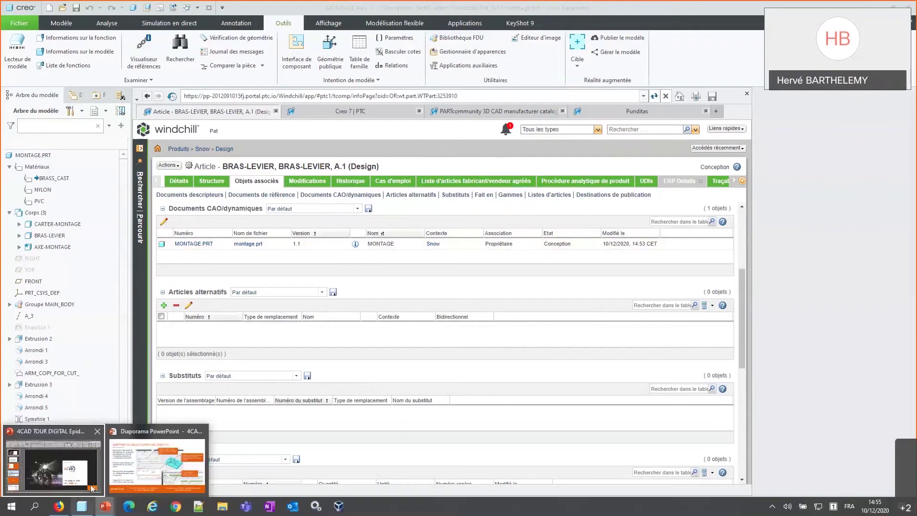
click(138, 460)
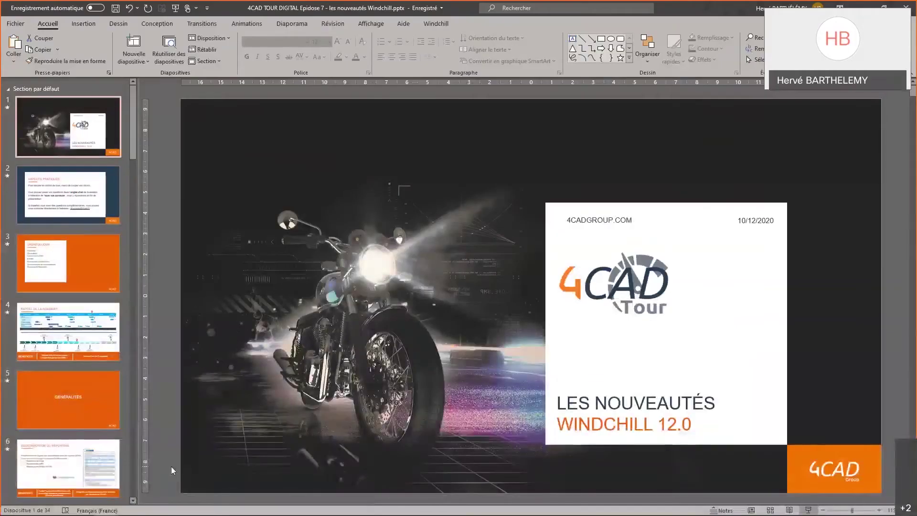
click(160, 475)
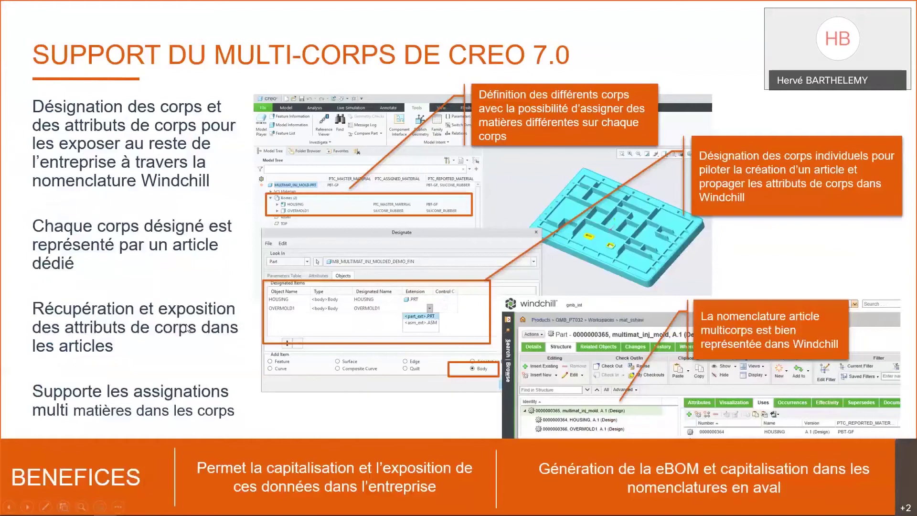
click(181, 246)
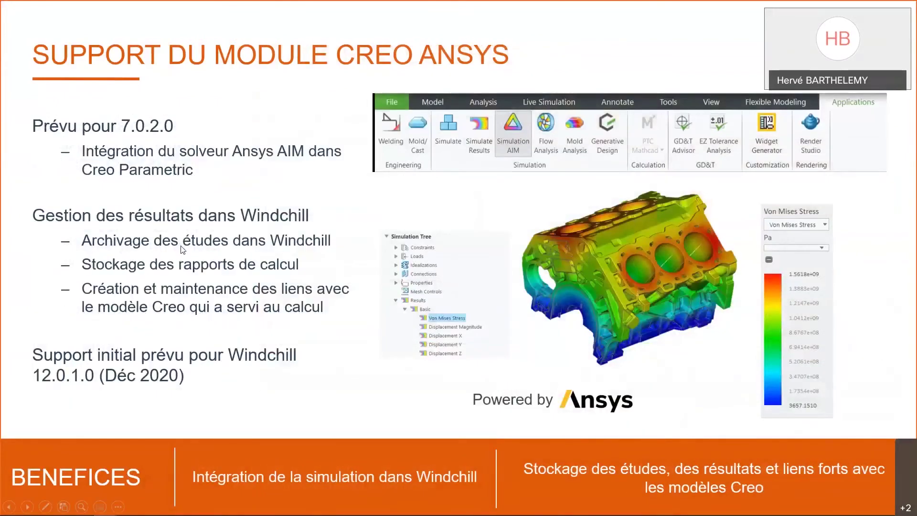